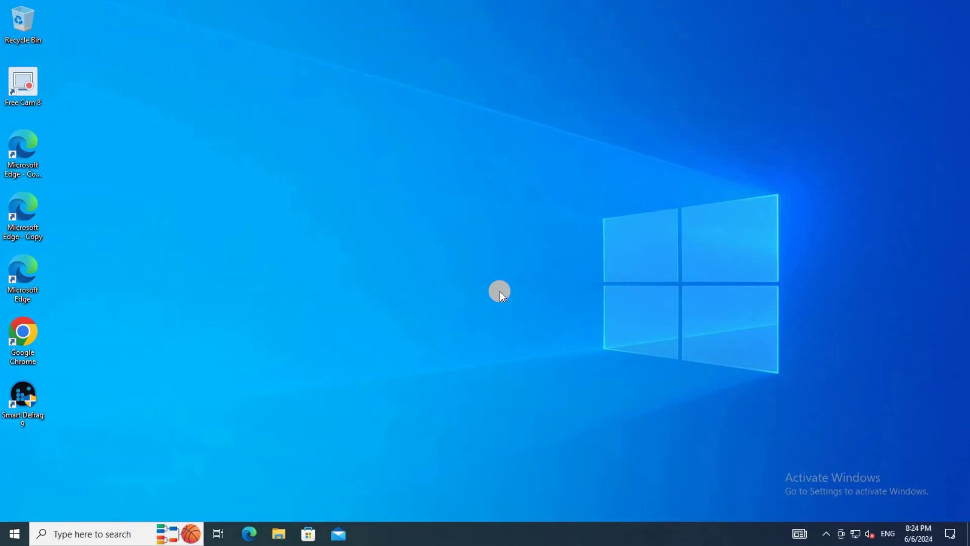
Start the Application Identity service from the Services console (services.msc).
{"action": "left_click", "coordinate": [23, 534]}
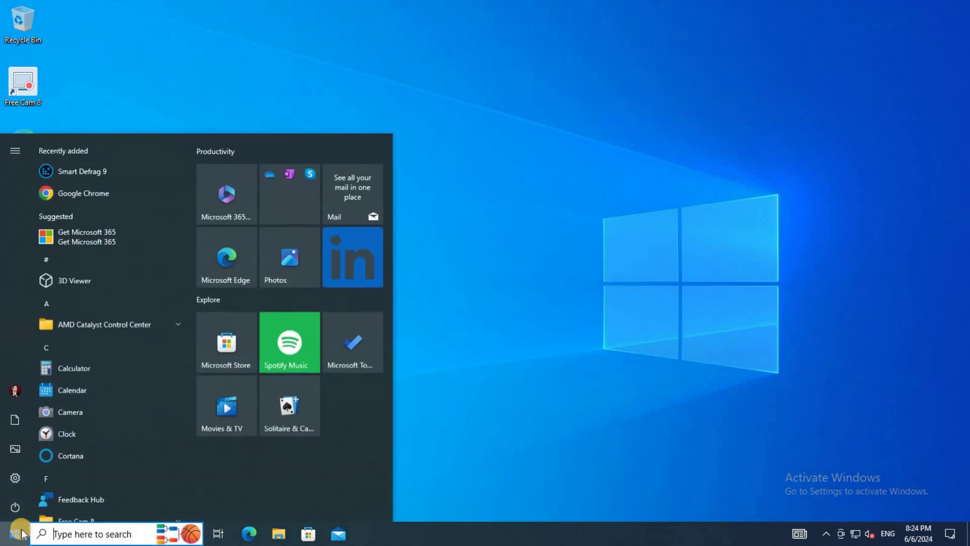
{"action": "type", "text": "services.msc"}
{"action": "left_click", "coordinate": [283, 297]}
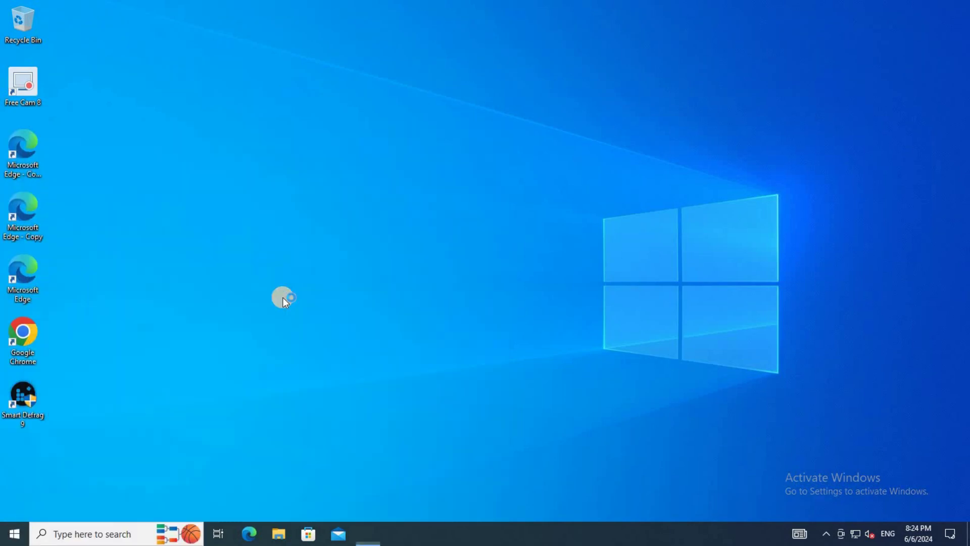
{"action": "left_click", "coordinate": [498, 46]}
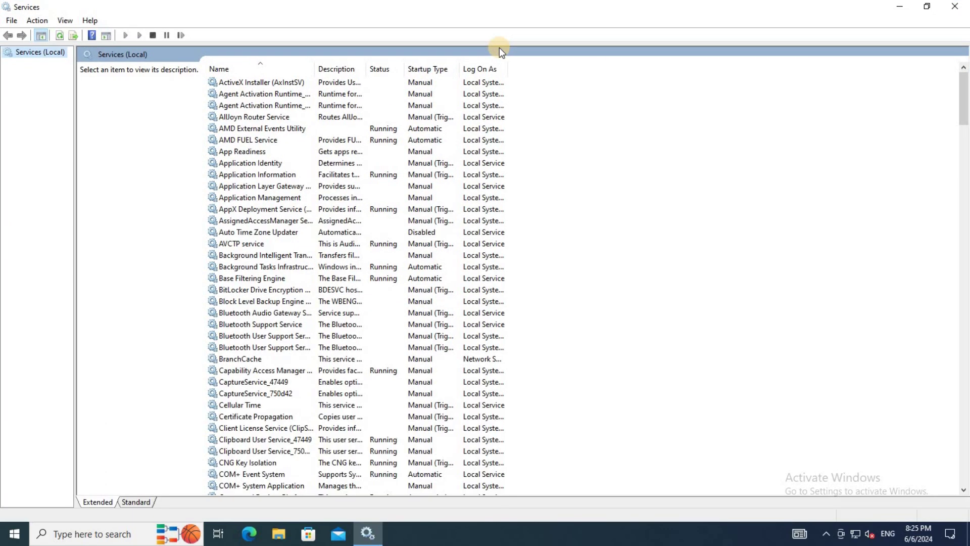
{"action": "left_click_drag", "start_coordinate": [320, 68], "coordinate": [404, 63]}
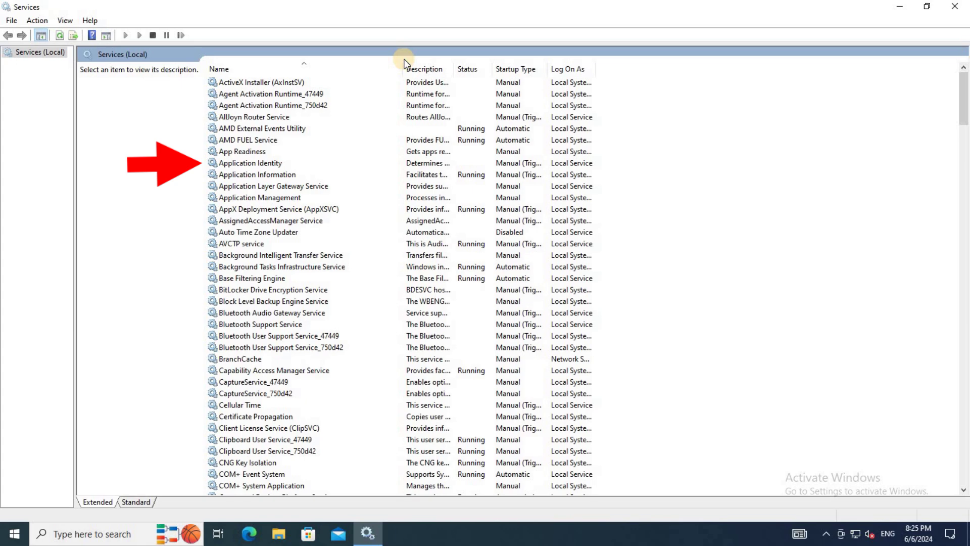
{"action": "right_click", "coordinate": [254, 163]}
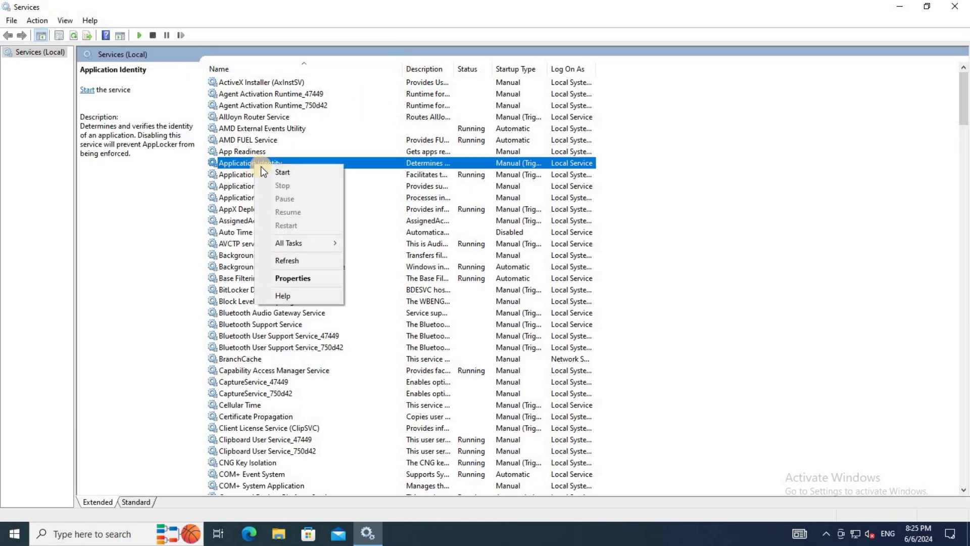
{"action": "left_click", "coordinate": [283, 173]}
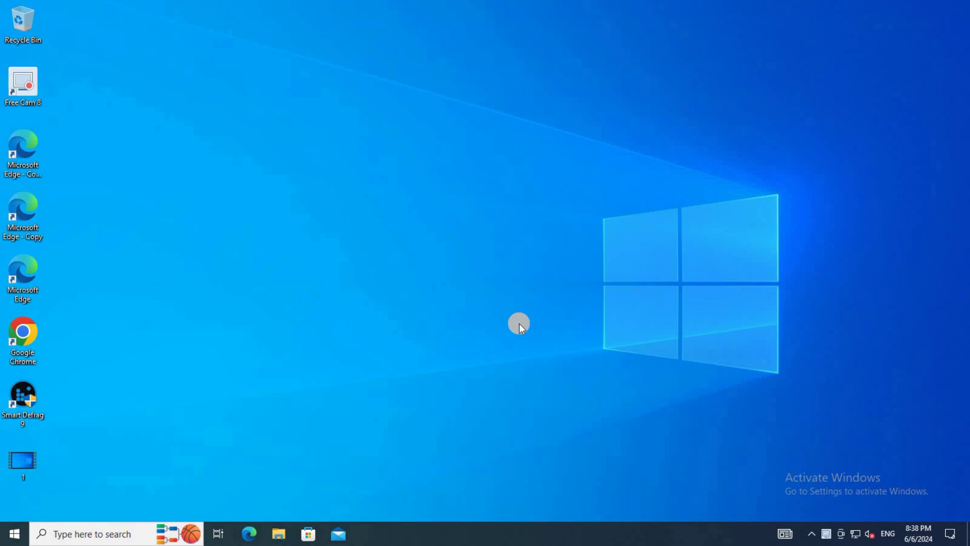
Open Local Security Policy via secpol.msc and expand Application Control Policies > AppLocker > Executable Rules.
{"action": "key", "text": "super+r"}
{"action": "type", "text": "secpol.msc"}
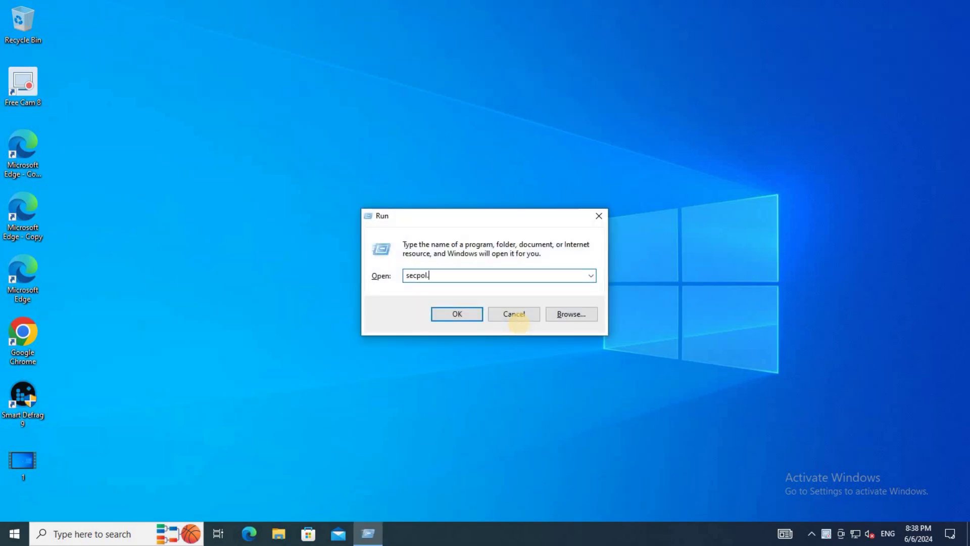
{"action": "left_click", "coordinate": [456, 313]}
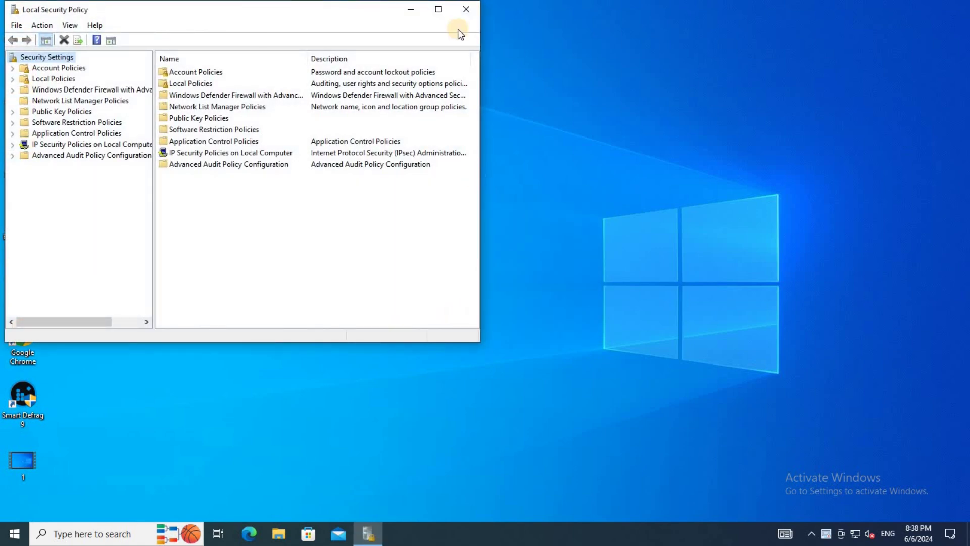
{"action": "left_click", "coordinate": [438, 9]}
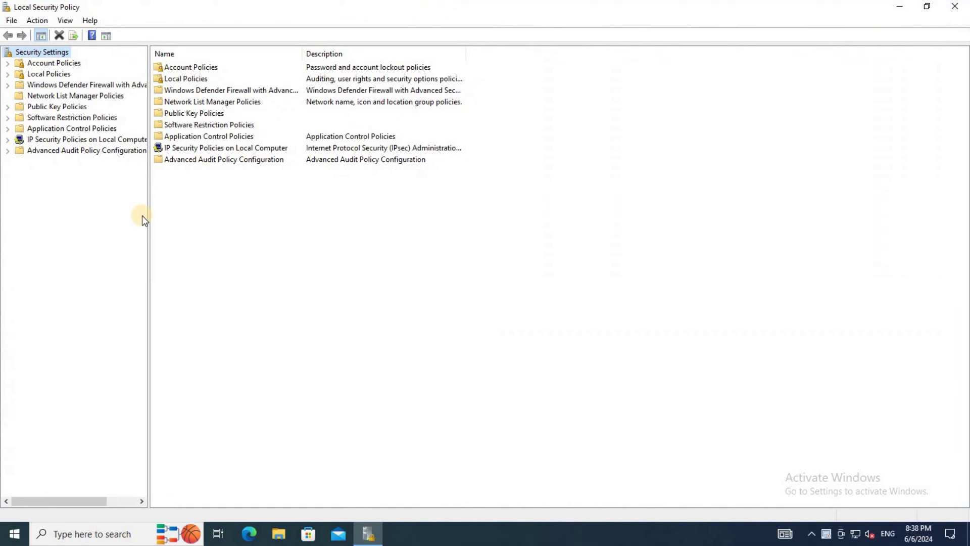
{"action": "left_click_drag", "start_coordinate": [147, 216], "coordinate": [283, 225]}
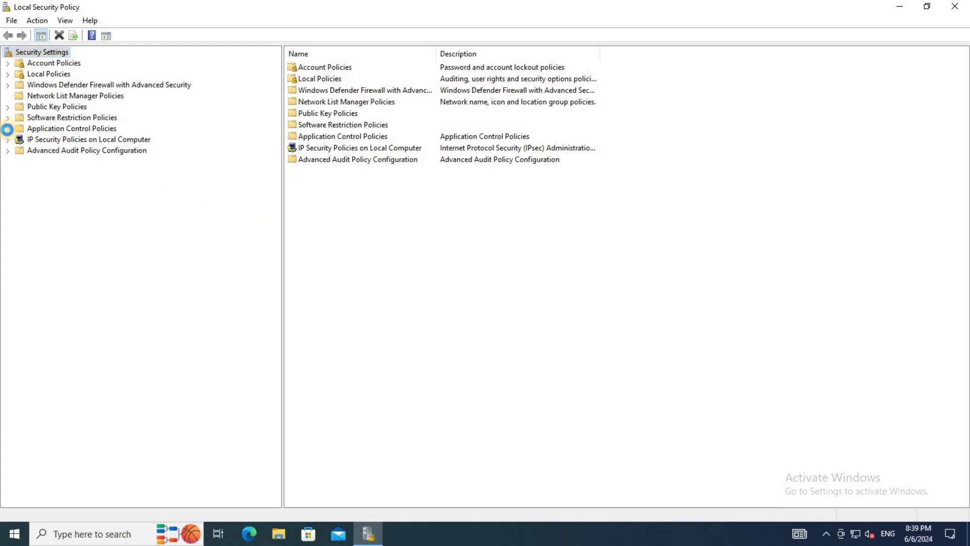
{"action": "left_click", "coordinate": [8, 128]}
{"action": "left_click", "coordinate": [18, 139]}
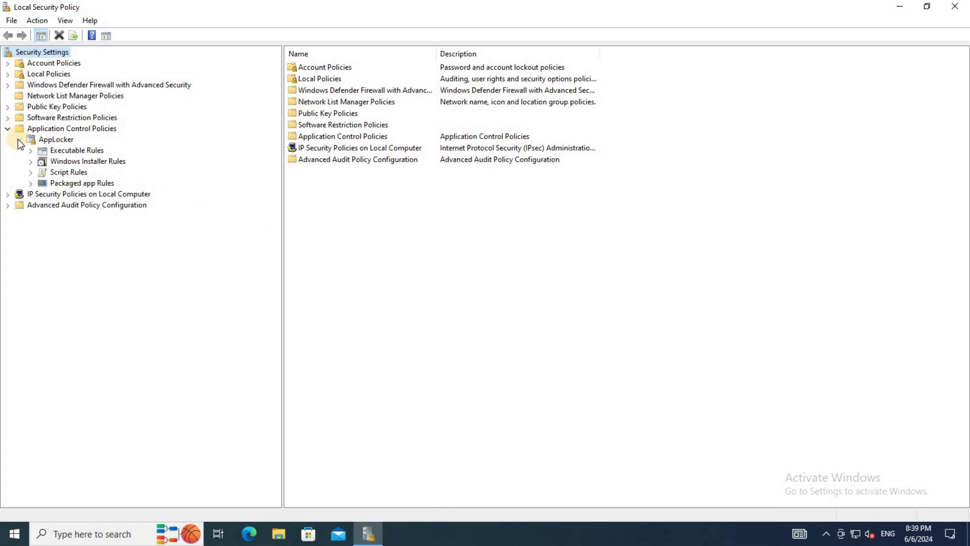
{"action": "right_click", "coordinate": [76, 147]}
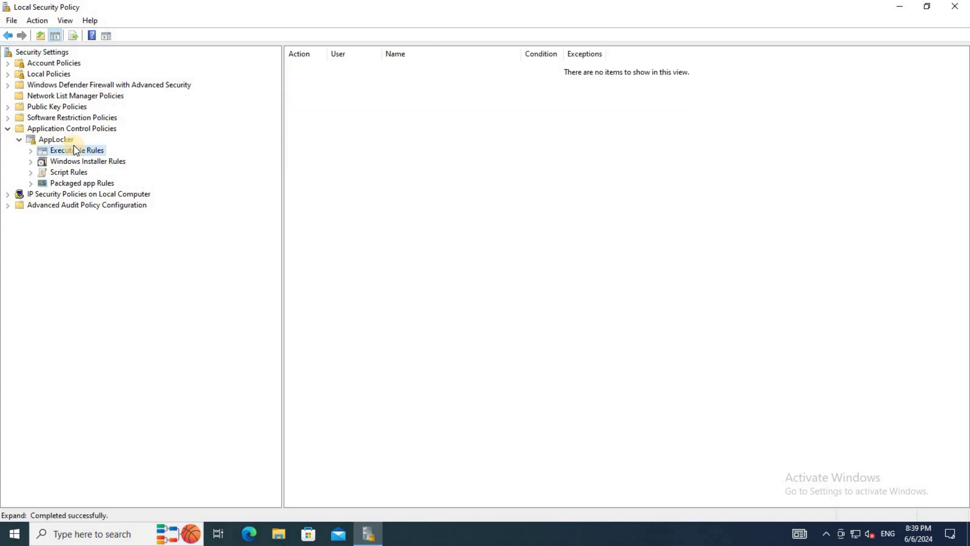
Begin a new executable rule with Deny action for BUILTIN\Administrators and a Publisher condition.
{"action": "left_click", "coordinate": [138, 152]}
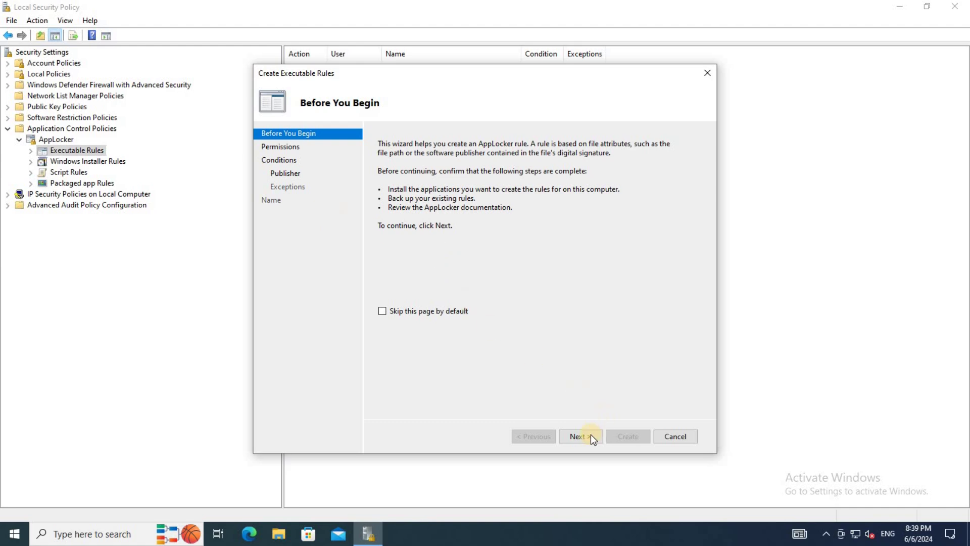
{"action": "left_click", "coordinate": [591, 437]}
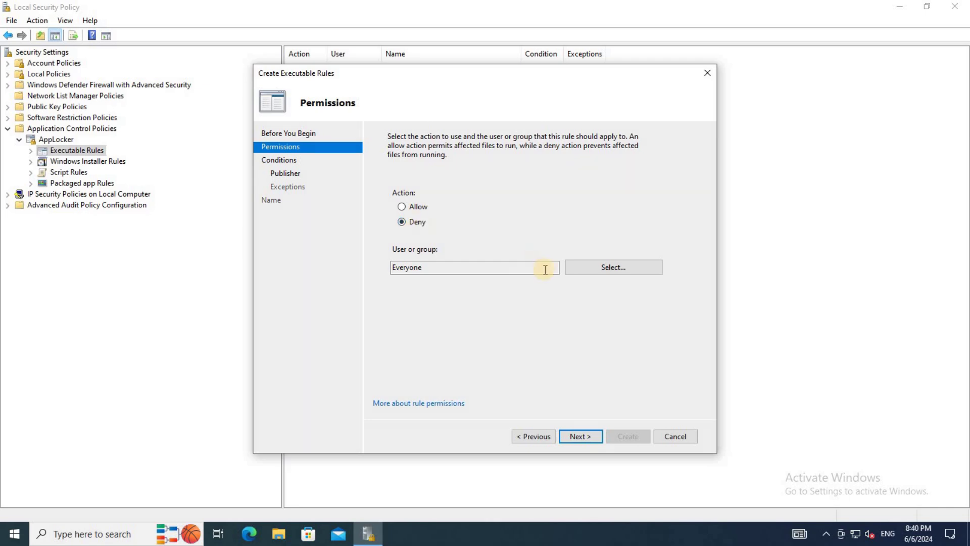
{"action": "left_click", "coordinate": [612, 270]}
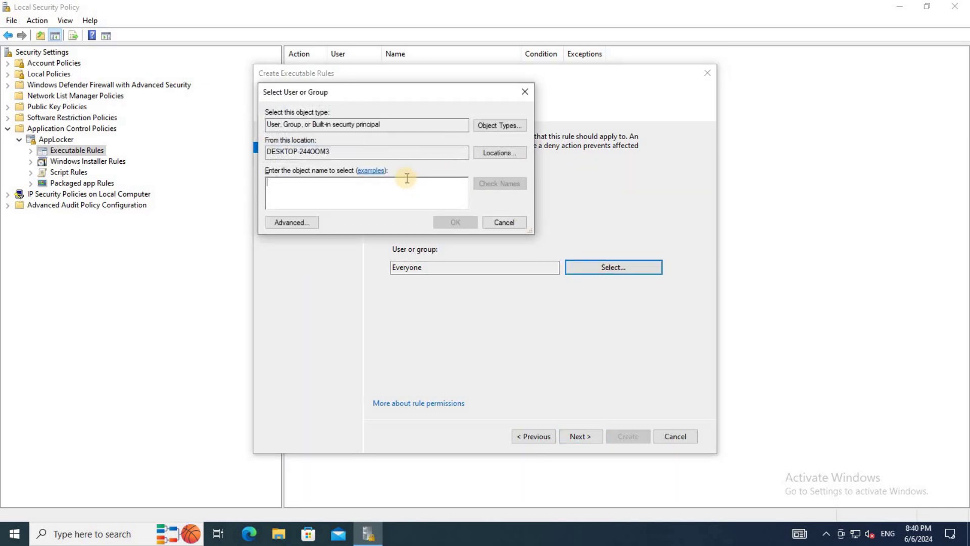
{"action": "type", "text": "administrators"}
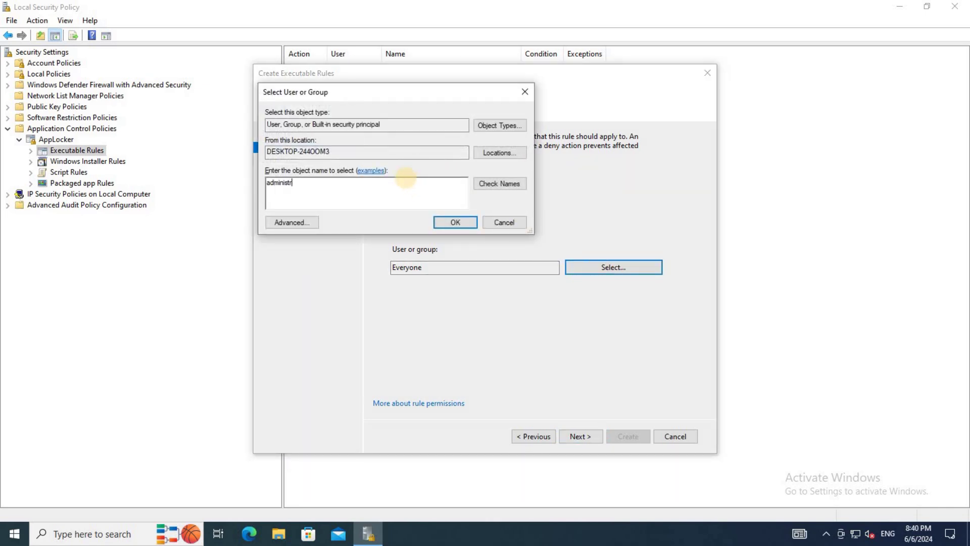
{"action": "left_click", "coordinate": [505, 190]}
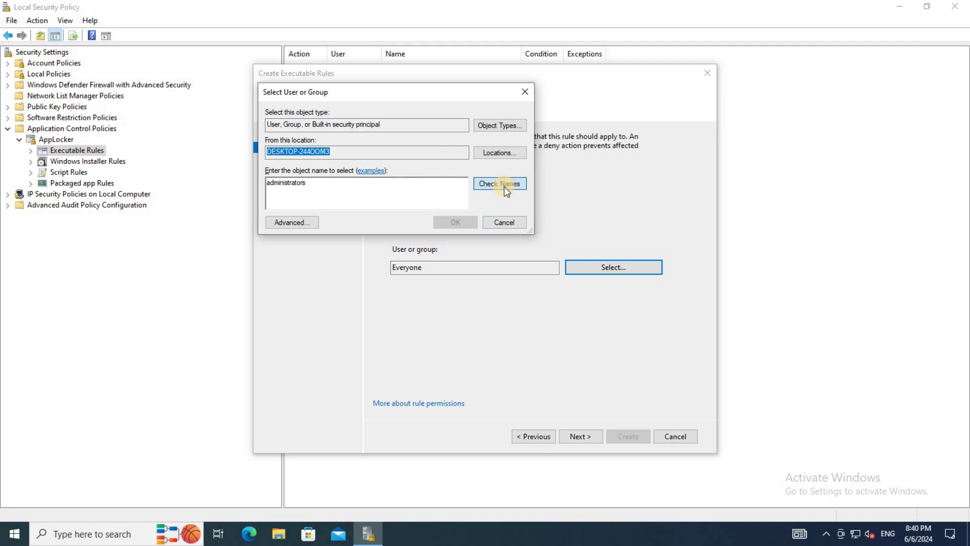
{"action": "left_click", "coordinate": [450, 223]}
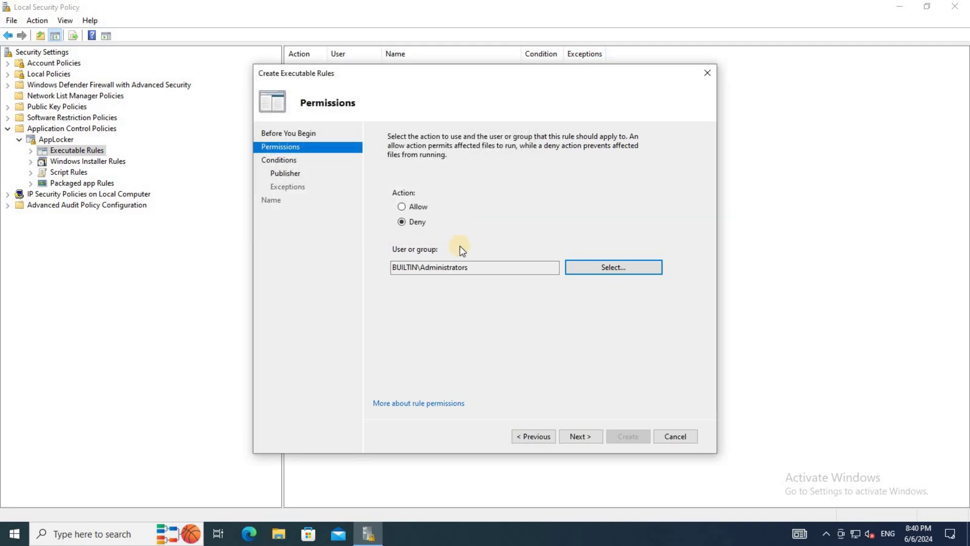
{"action": "left_click", "coordinate": [592, 433]}
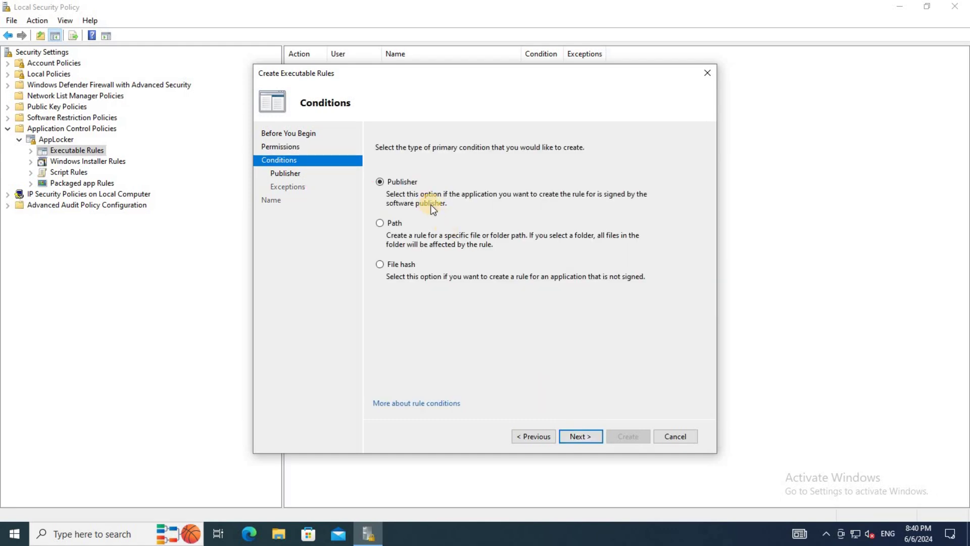
{"action": "left_click", "coordinate": [588, 435]}
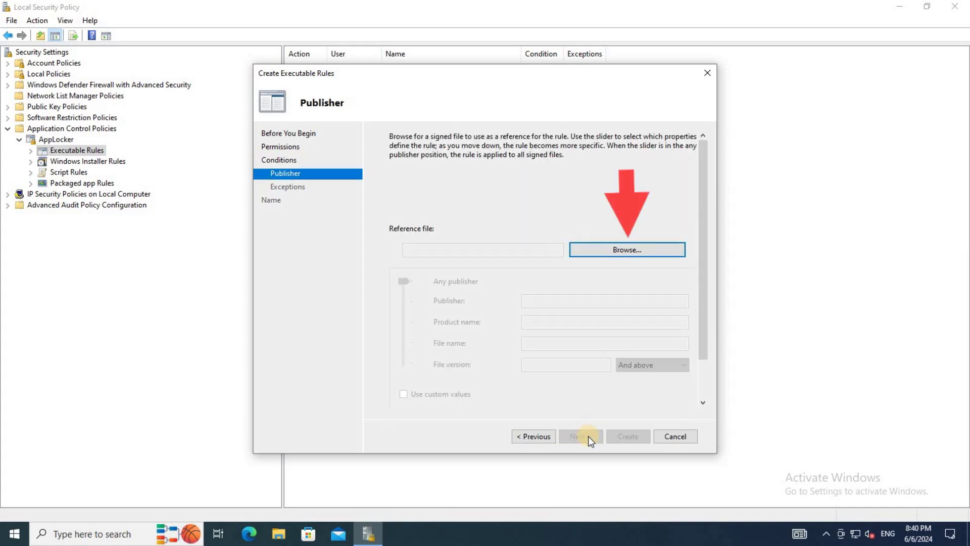
Choose C:\Windows\System32\manage-bde.exe as the publisher rule's reference file.
{"action": "left_click", "coordinate": [613, 251]}
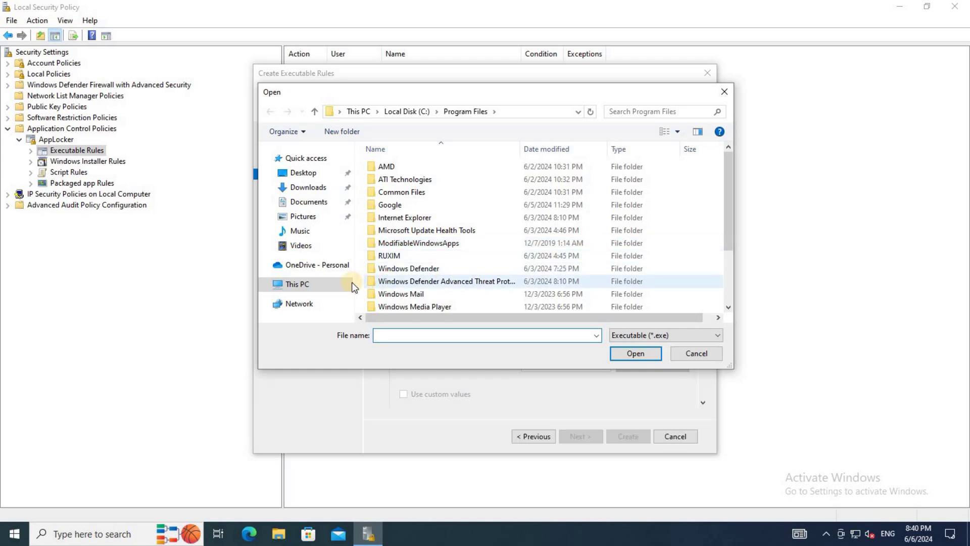
{"action": "left_click", "coordinate": [338, 283]}
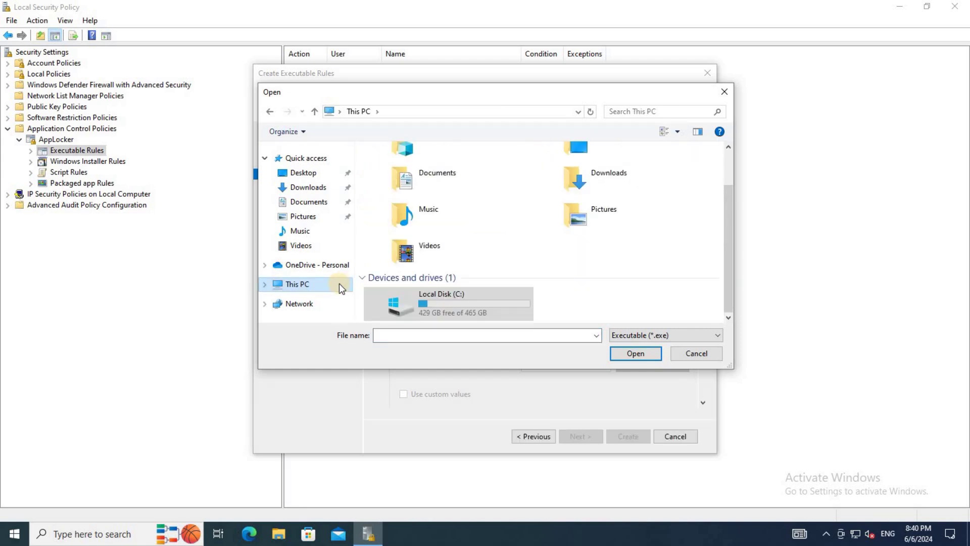
{"action": "double_click", "coordinate": [487, 305]}
{"action": "left_click", "coordinate": [417, 231]}
{"action": "double_click", "coordinate": [417, 231]}
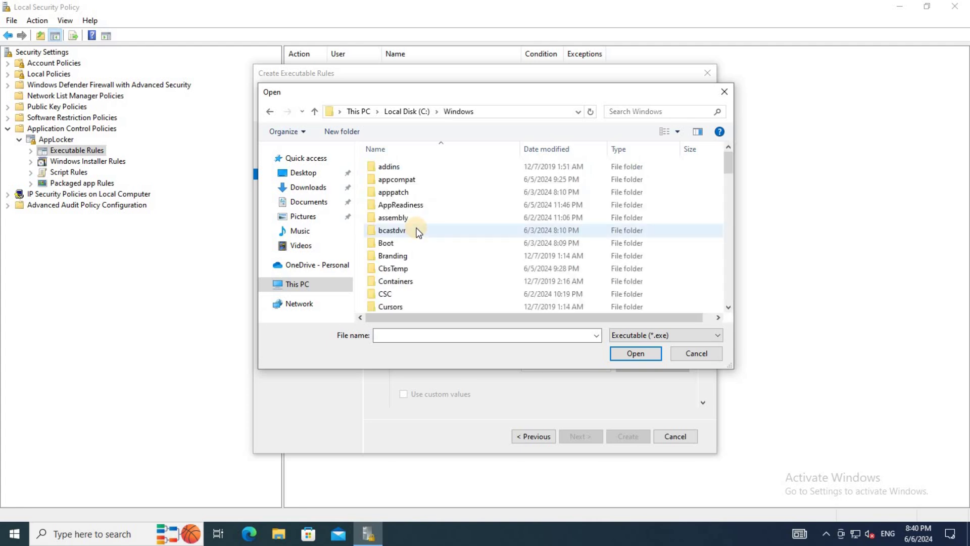
{"action": "left_click_drag", "start_coordinate": [728, 160], "coordinate": [720, 256]}
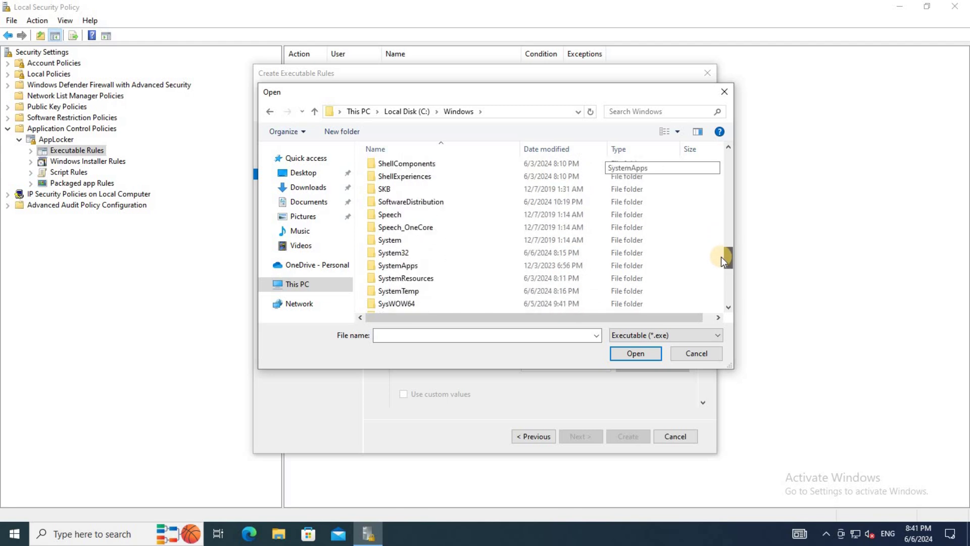
{"action": "double_click", "coordinate": [424, 252]}
{"action": "left_click_drag", "start_coordinate": [729, 161], "coordinate": [714, 233]}
{"action": "left_click", "coordinate": [425, 235]}
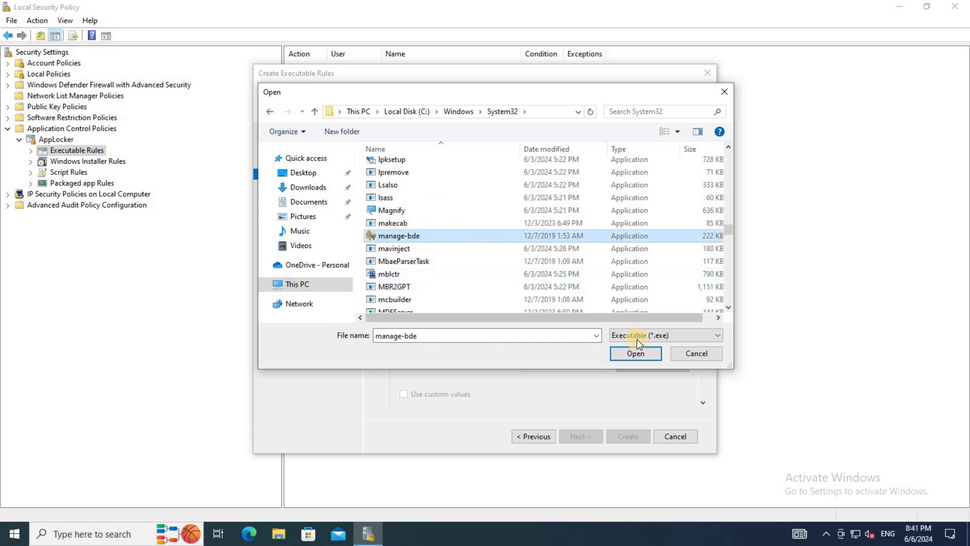
{"action": "left_click", "coordinate": [640, 353]}
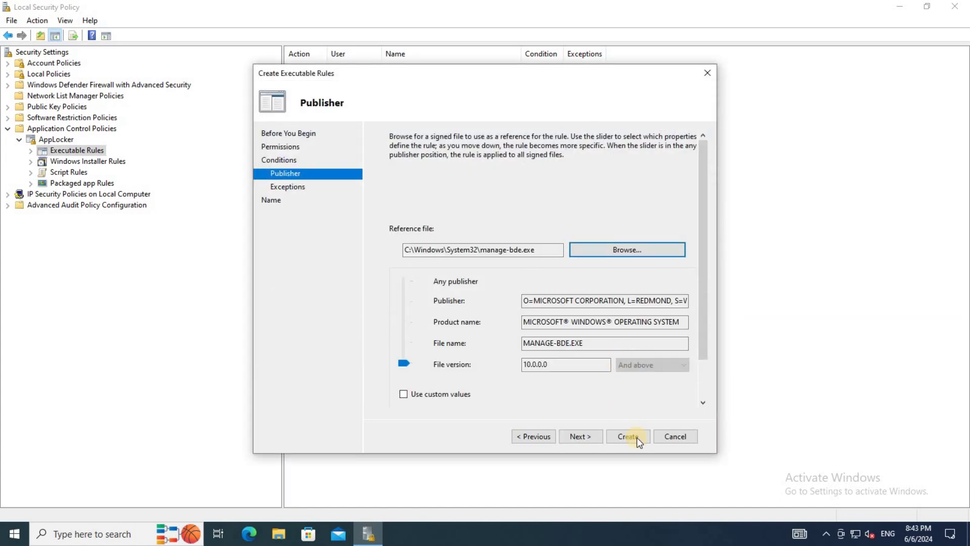
Skip exceptions and create the deny rule with the description 'For youtube'.
{"action": "left_click", "coordinate": [581, 435]}
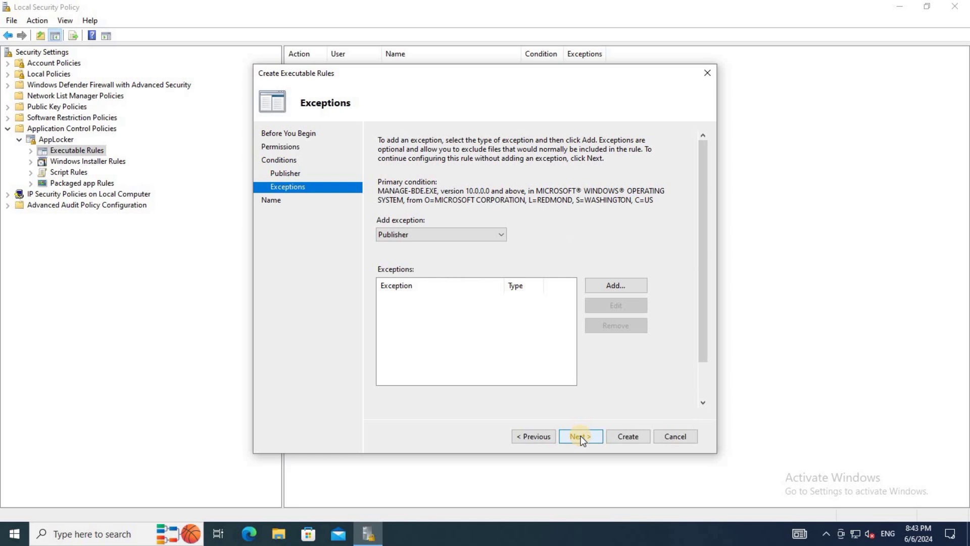
{"action": "left_click", "coordinate": [585, 437]}
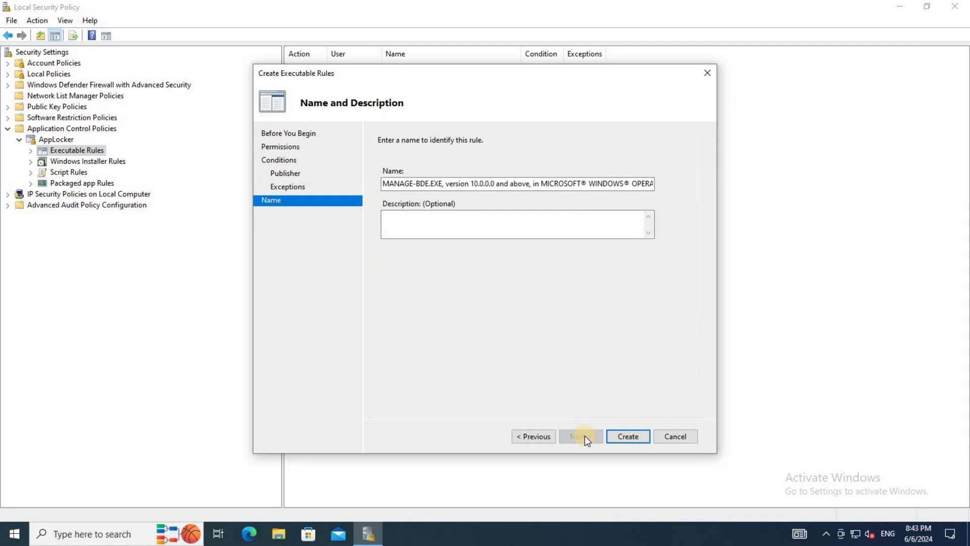
{"action": "left_click", "coordinate": [473, 228]}
{"action": "type", "text": "For youtube"}
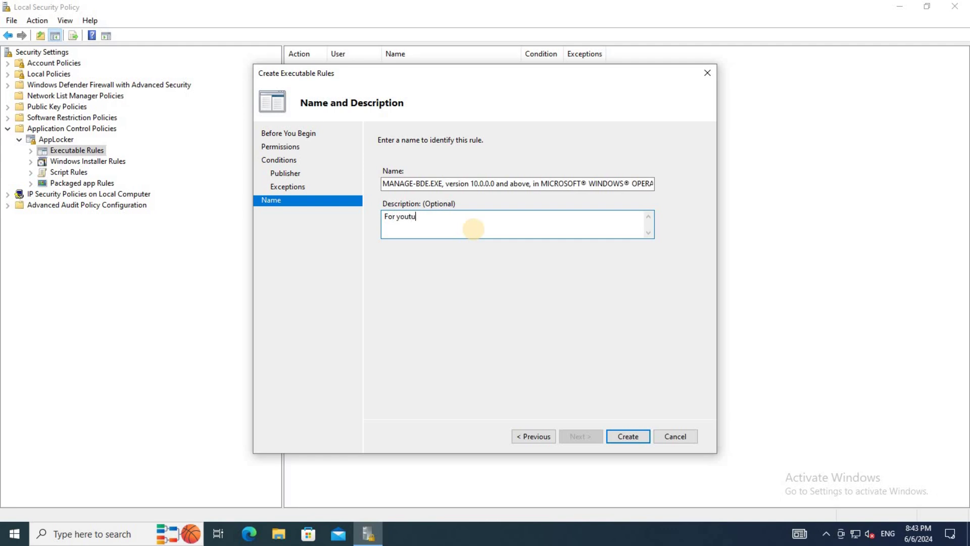
{"action": "left_click", "coordinate": [626, 437]}
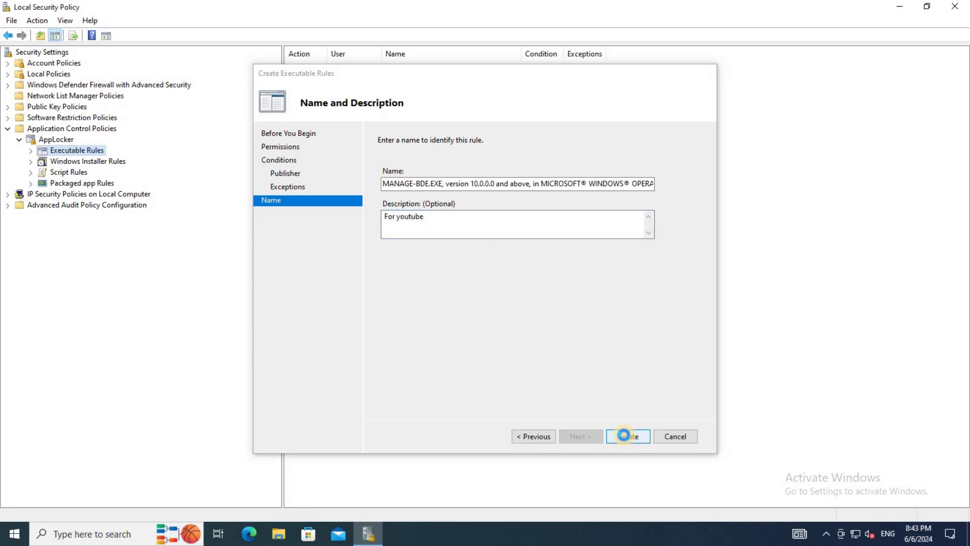
Add the default Allow rules, check the MANAGE-BDE.EXE deny rule, and close Local Security Policy.
{"action": "left_click", "coordinate": [531, 323]}
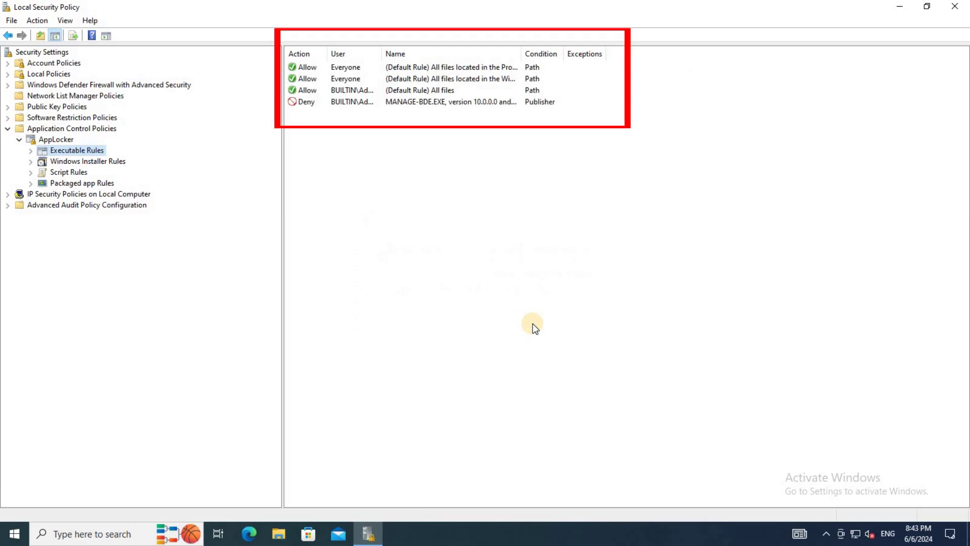
{"action": "left_click", "coordinate": [311, 107]}
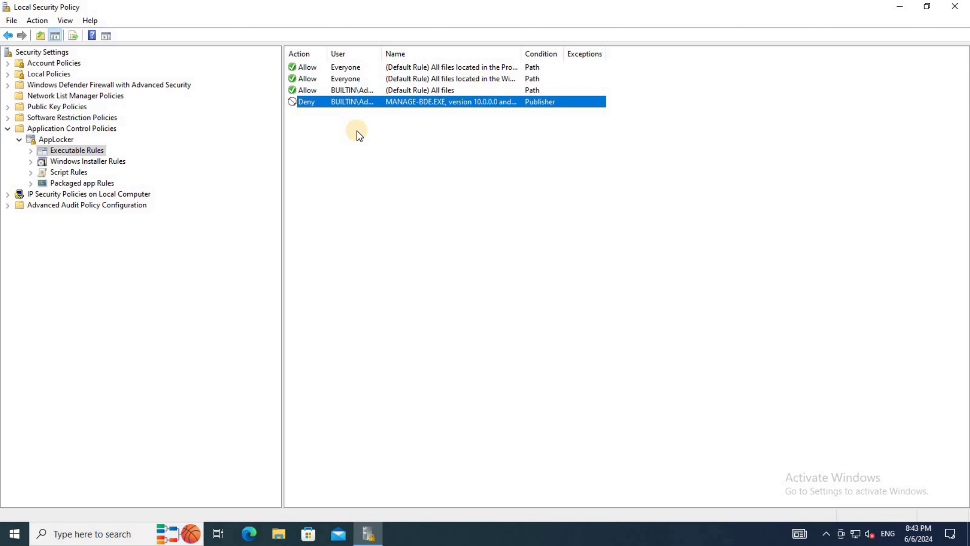
{"action": "left_click", "coordinate": [954, 6]}
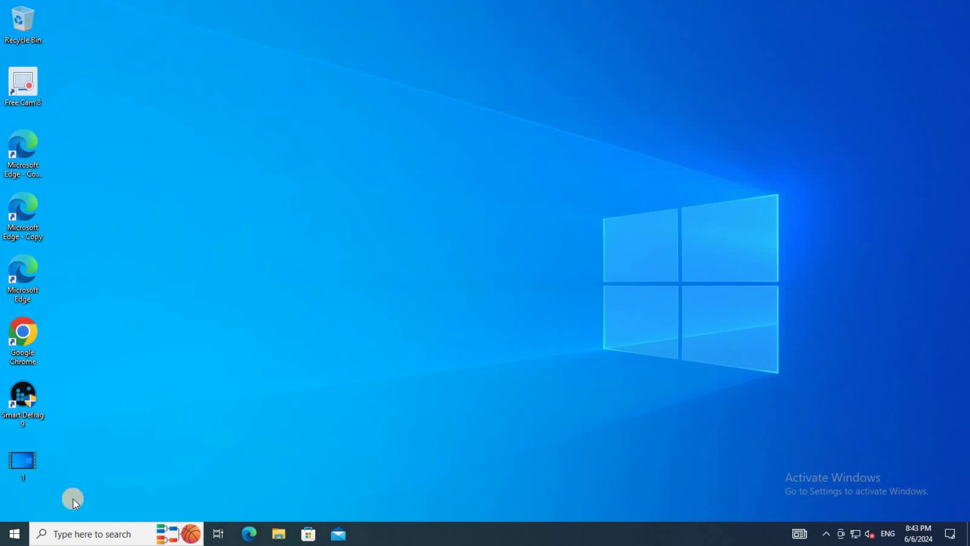
In an administrator Command Prompt, run gpupdate /force to refresh group policy.
{"action": "left_click", "coordinate": [14, 533]}
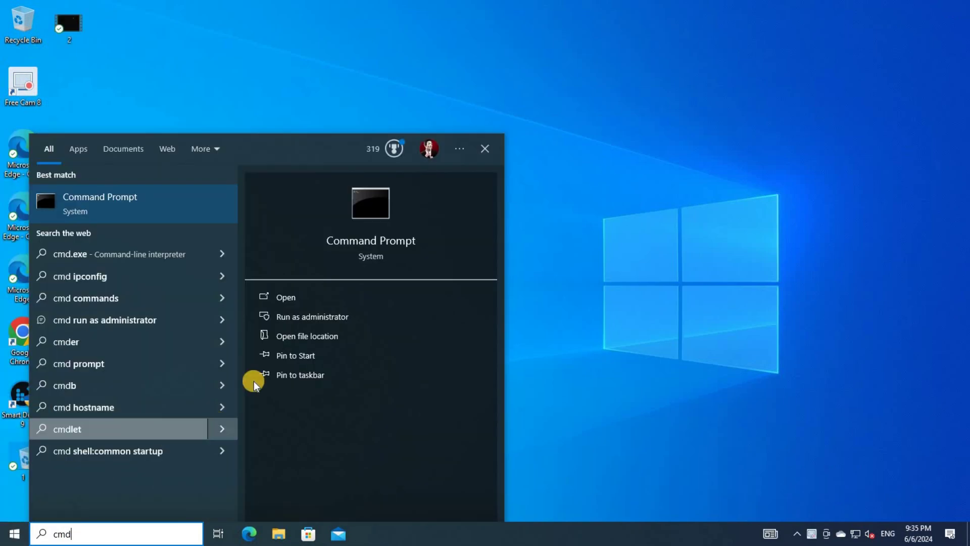
{"action": "left_click", "coordinate": [308, 318]}
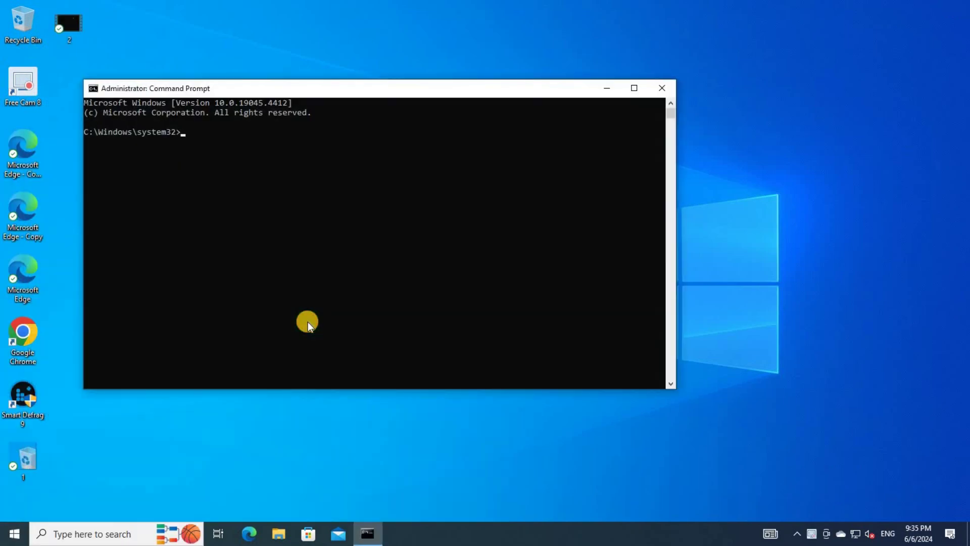
{"action": "left_click", "coordinate": [637, 87]}
{"action": "type", "text": "gpup"}
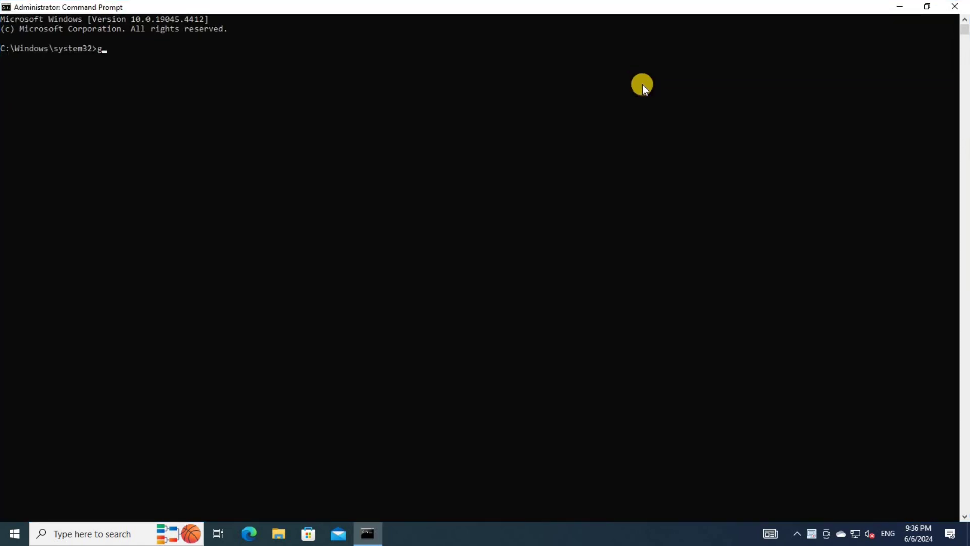
{"action": "type", "text": "date /force"}
{"action": "key", "text": "Return"}
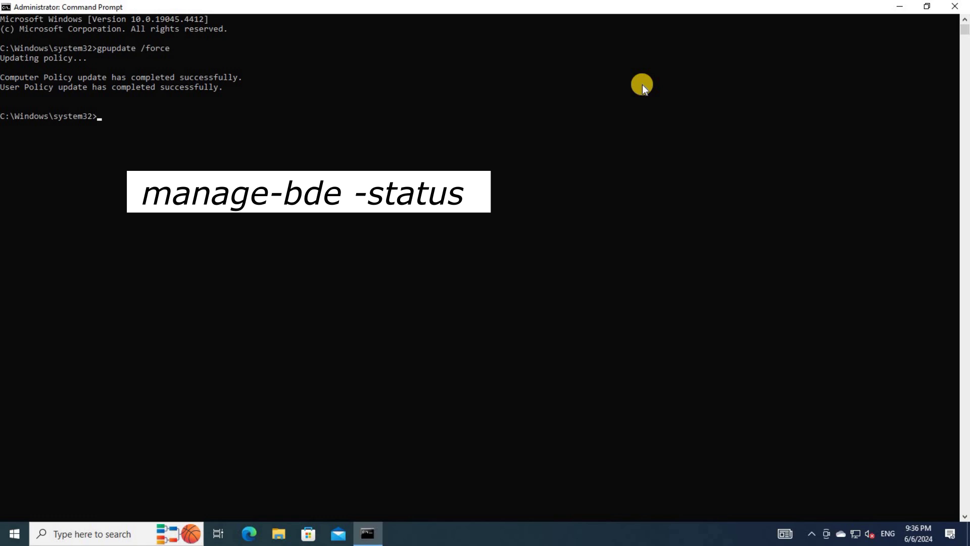
Run manage-bde -status, manage-bde C: off and manage-bde C: on, confirming each is blocked.
{"action": "type", "text": "manage-bde -statu"}
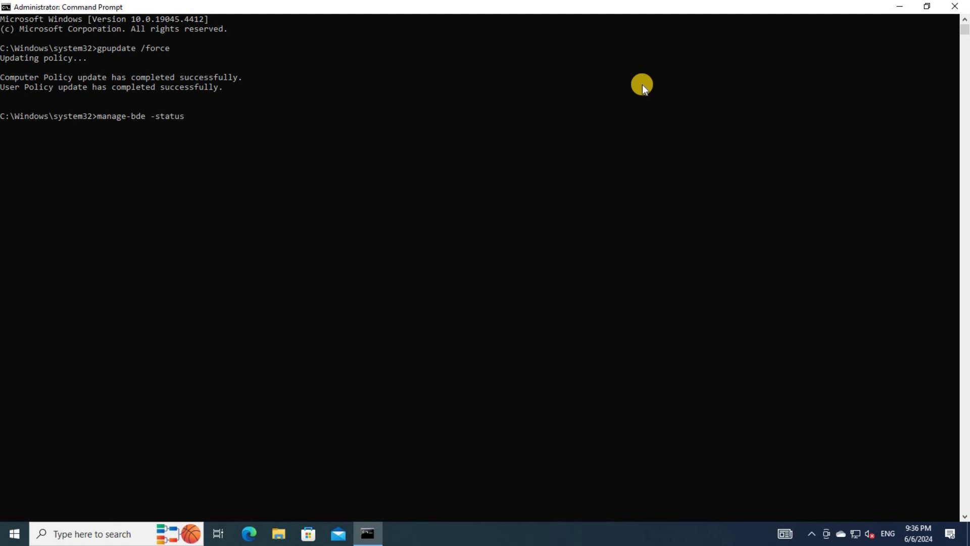
{"action": "type", "text": "s"}
{"action": "key", "text": "Return"}
{"action": "type", "text": "manag"}
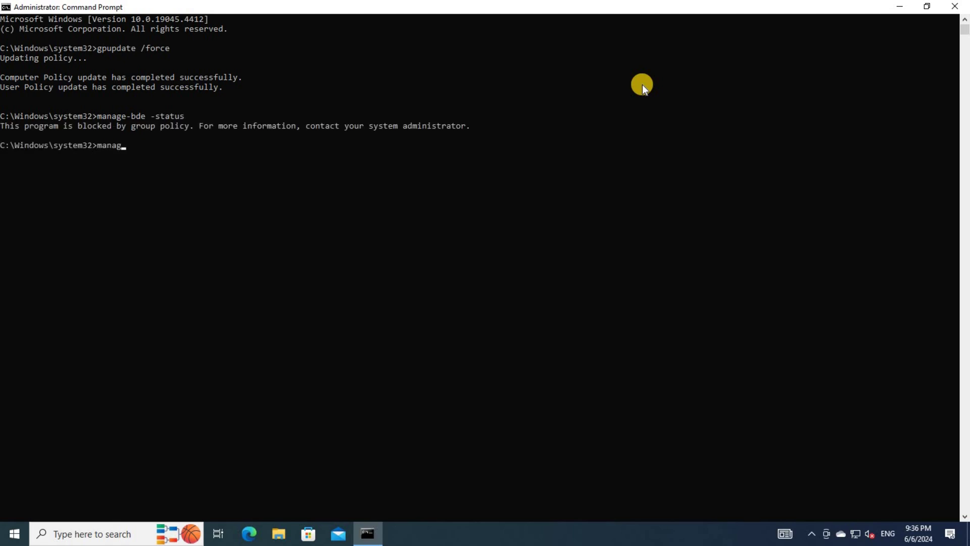
{"action": "type", "text": "e-bde C: off"}
{"action": "key", "text": "Return"}
{"action": "key", "text": "Up"}
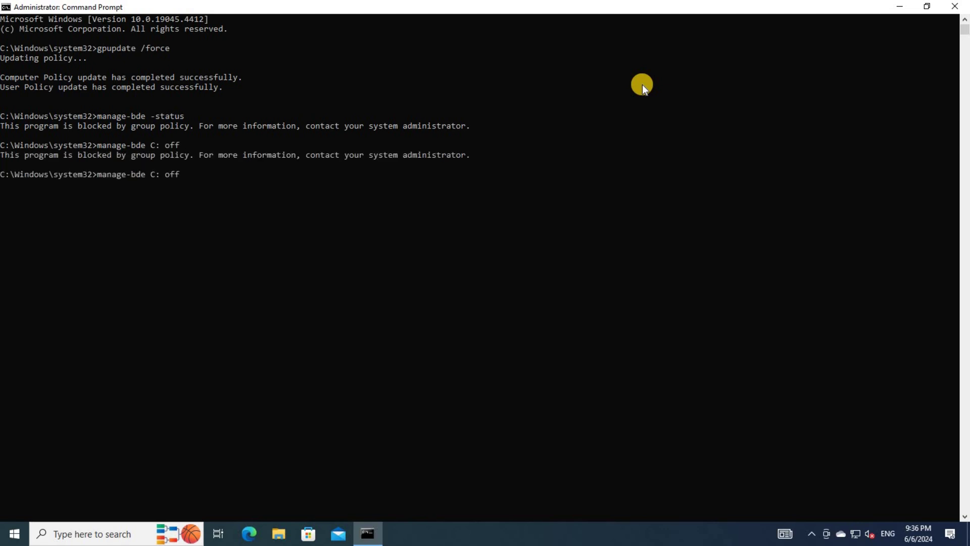
{"action": "key", "text": "BackSpace"}
{"action": "key", "text": "BackSpace"}
{"action": "key", "text": "BackSpace"}
{"action": "key", "text": "Return"}
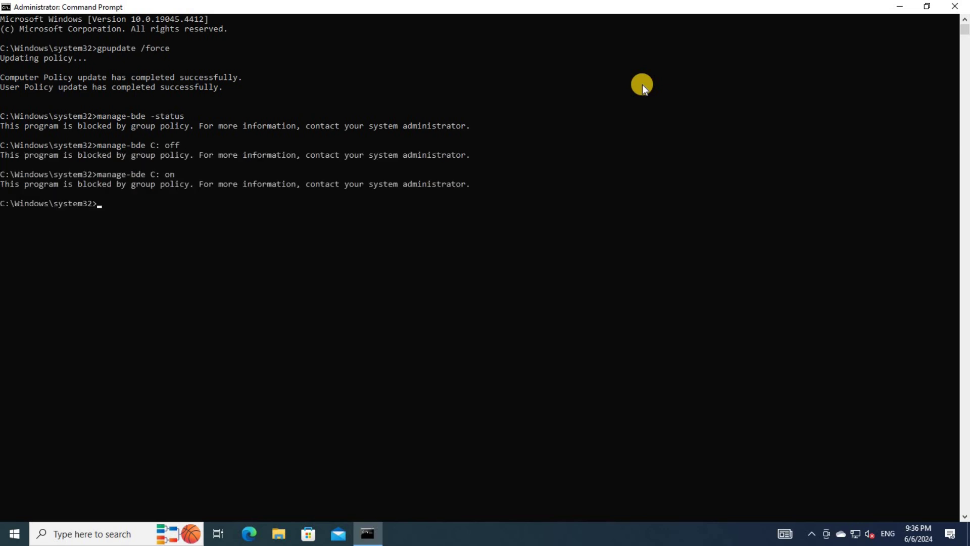